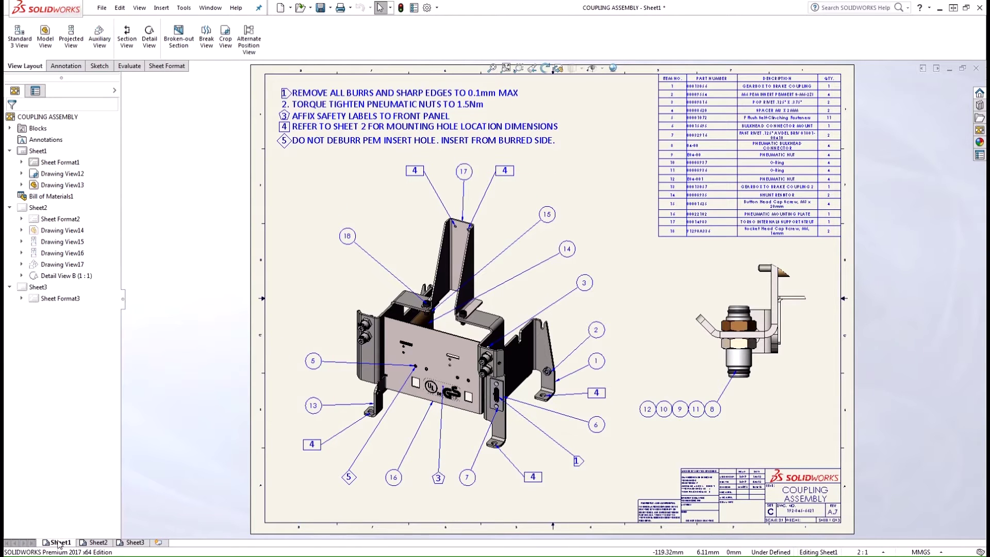
# - Look through Sheets 2 and 3, then open a second drawing window and tile both vertically
pyautogui.click(94, 542)
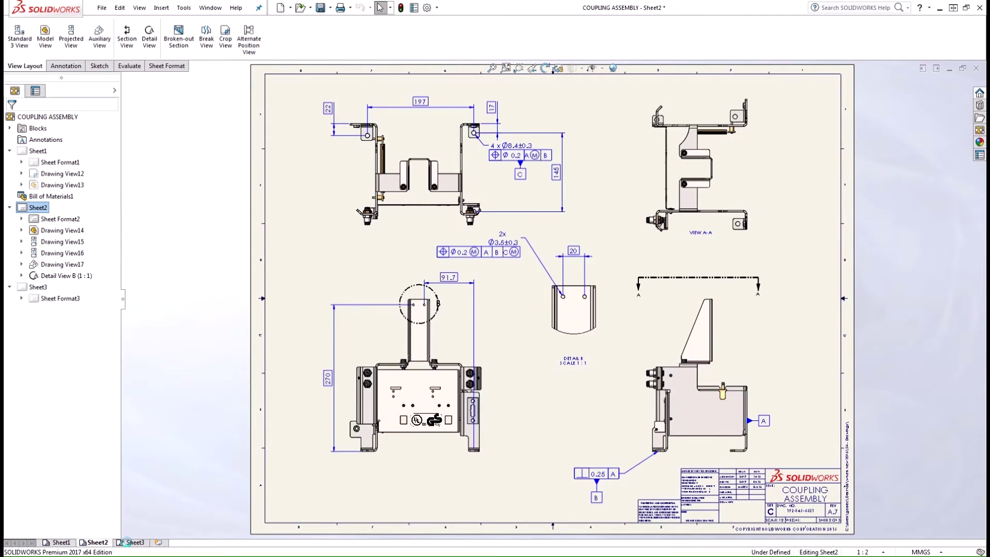
pyautogui.click(130, 543)
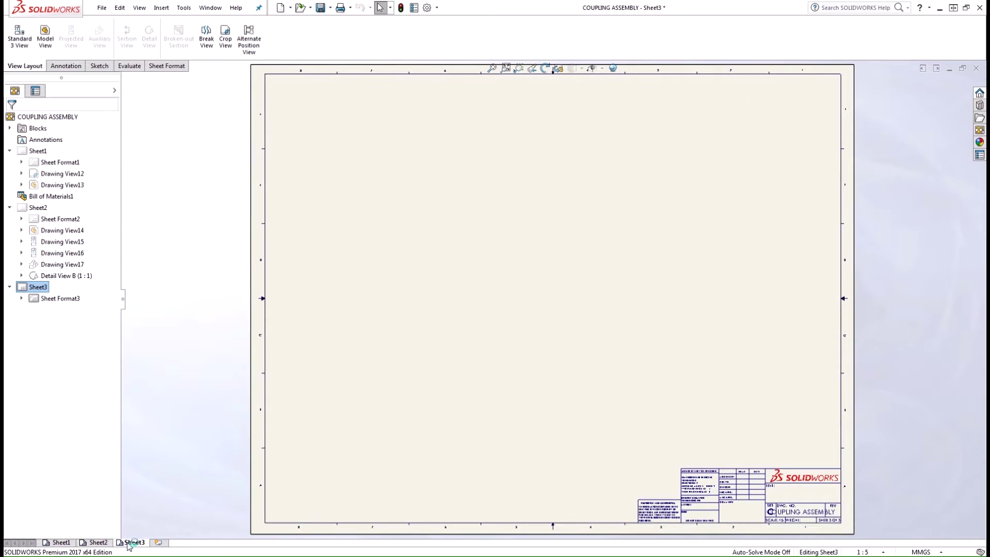
pyautogui.click(67, 542)
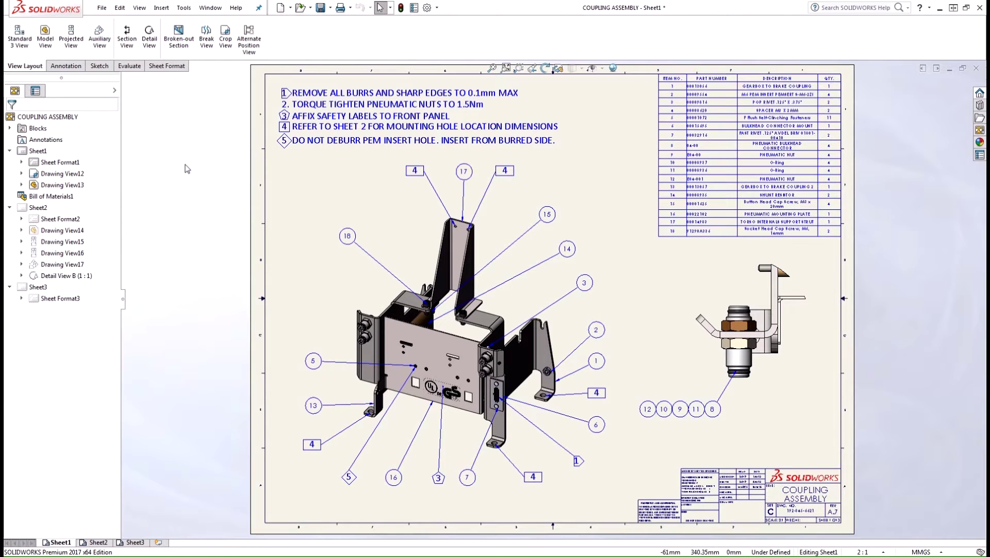
pyautogui.click(212, 10)
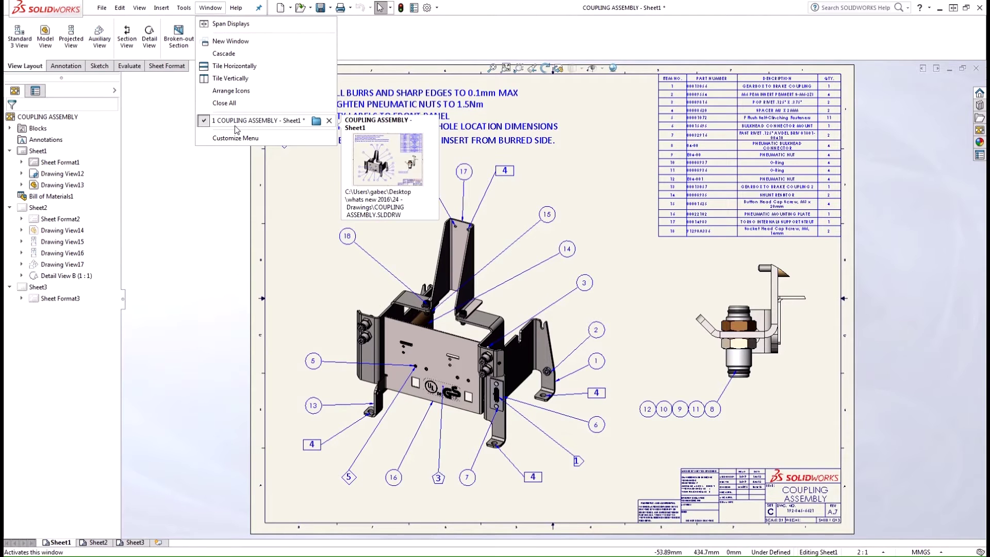
pyautogui.click(222, 44)
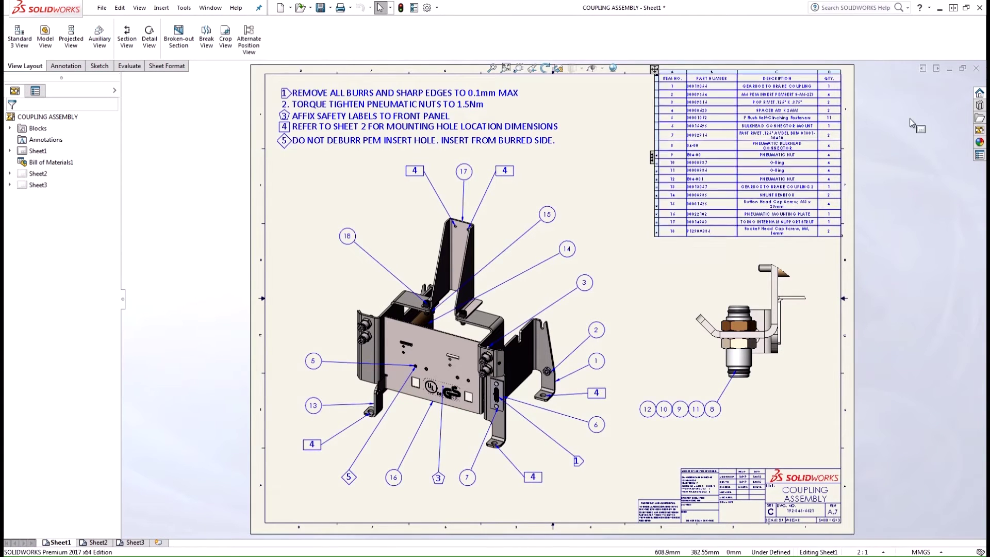
pyautogui.click(936, 69)
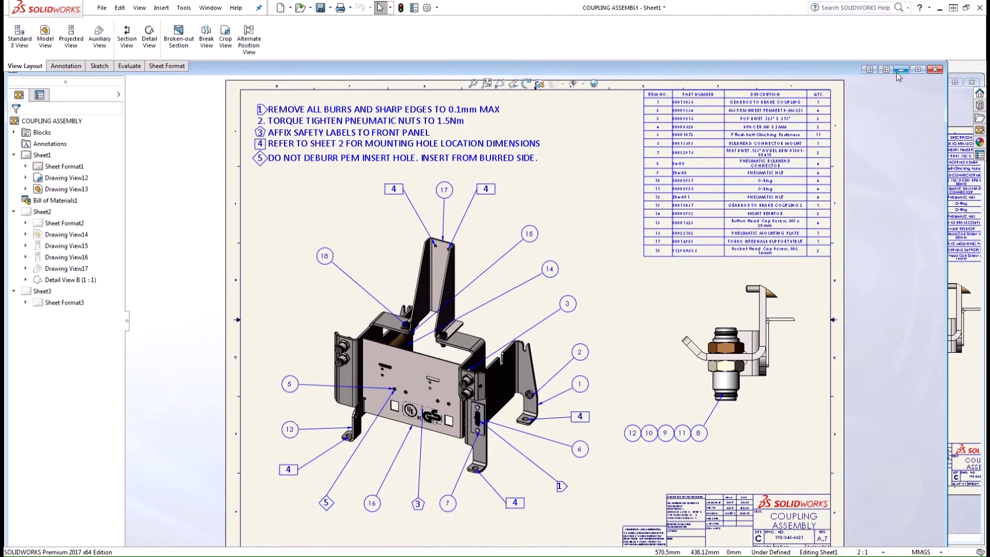
pyautogui.click(870, 69)
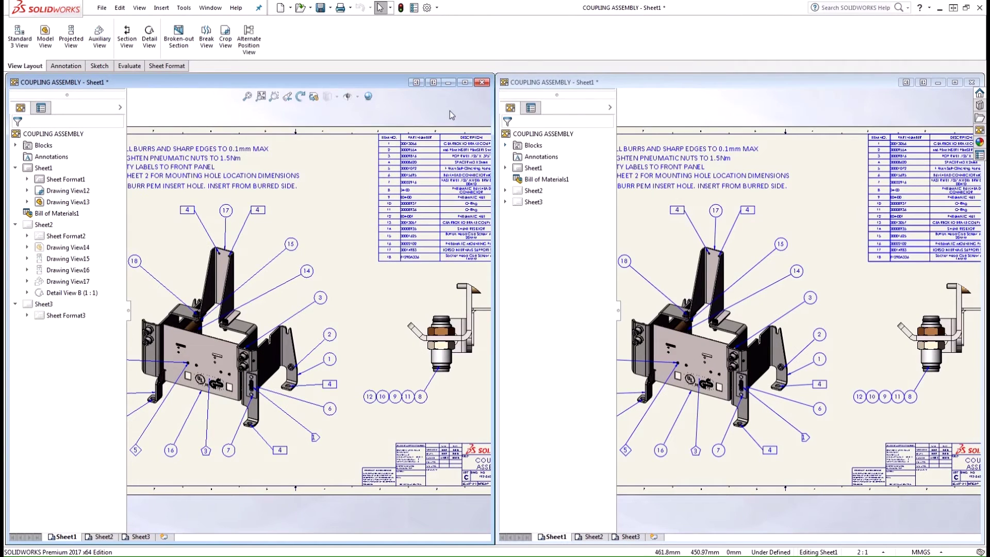
# - Fit Sheet1 in the right window and Sheet2 in the left, then select isometric Drawing View13
pyautogui.click(674, 108)
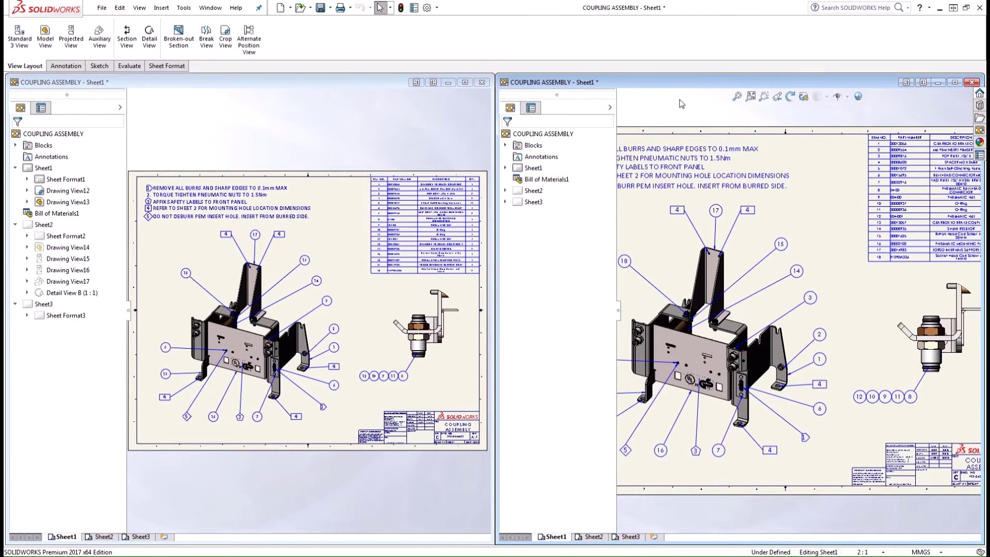
pyautogui.press('f')
pyautogui.click(443, 126)
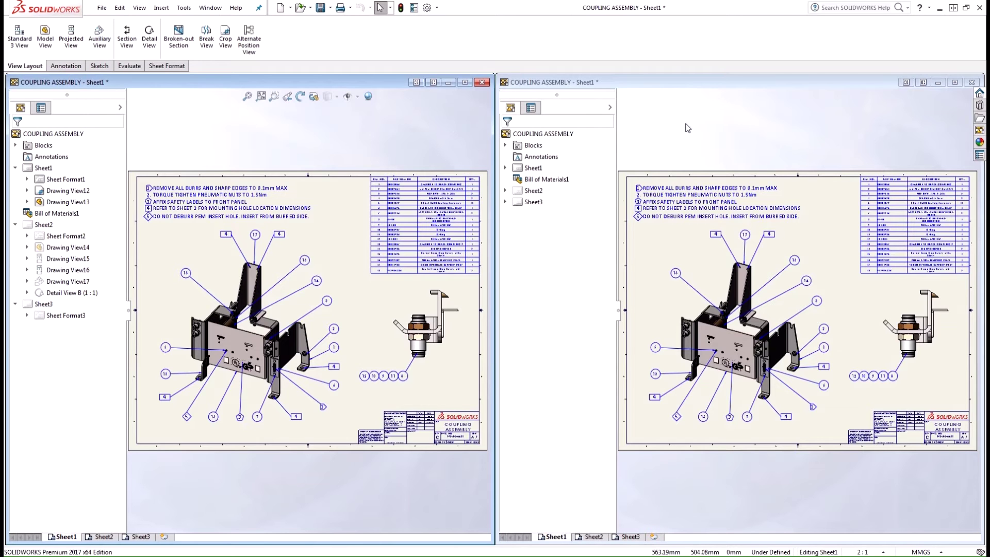
pyautogui.click(688, 128)
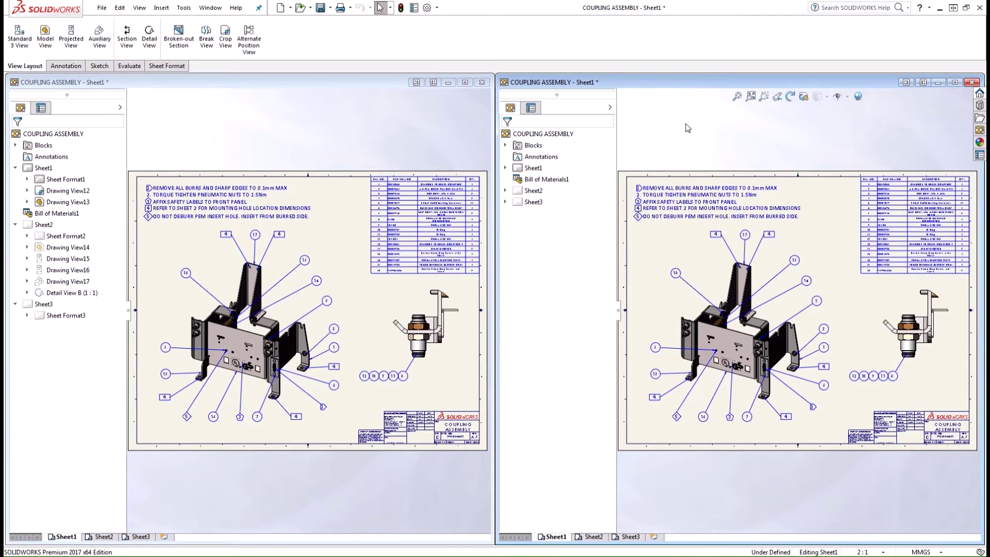
pyautogui.click(94, 536)
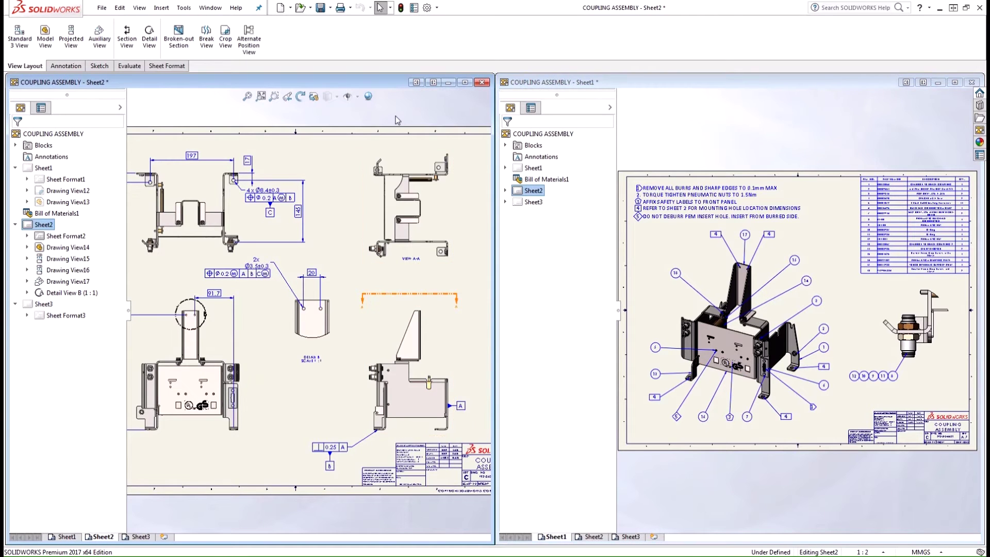
pyautogui.press('f')
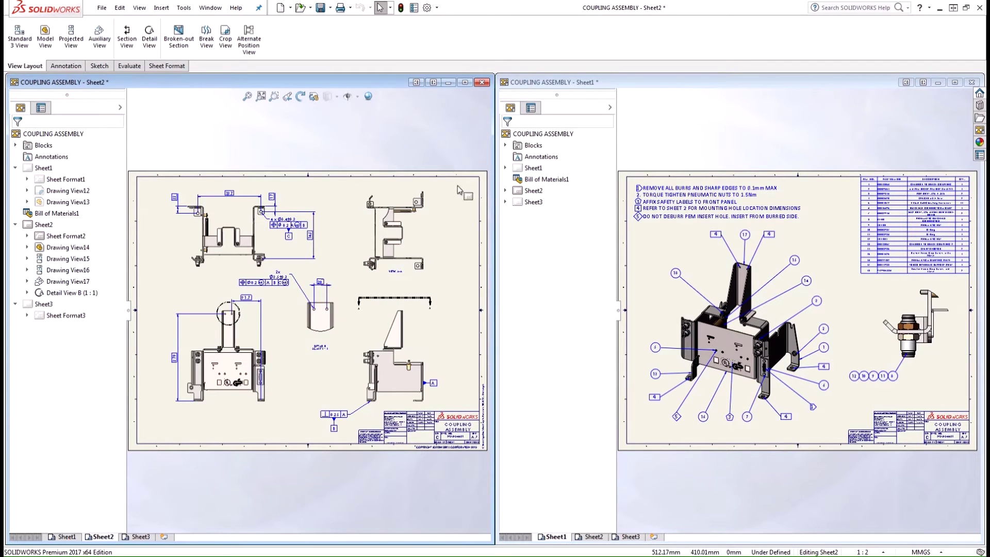
pyautogui.click(713, 265)
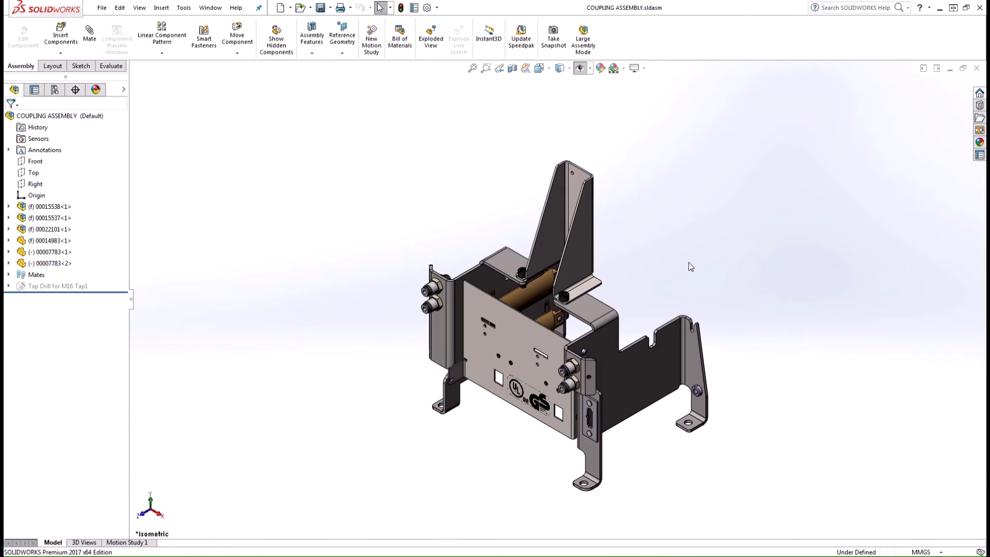
# - Add a second coupling assembly window, tile both vertically, fit each and orbit the right model
pyautogui.scroll(-1, 692, 267)
pyautogui.scroll(-1, 722, 246)
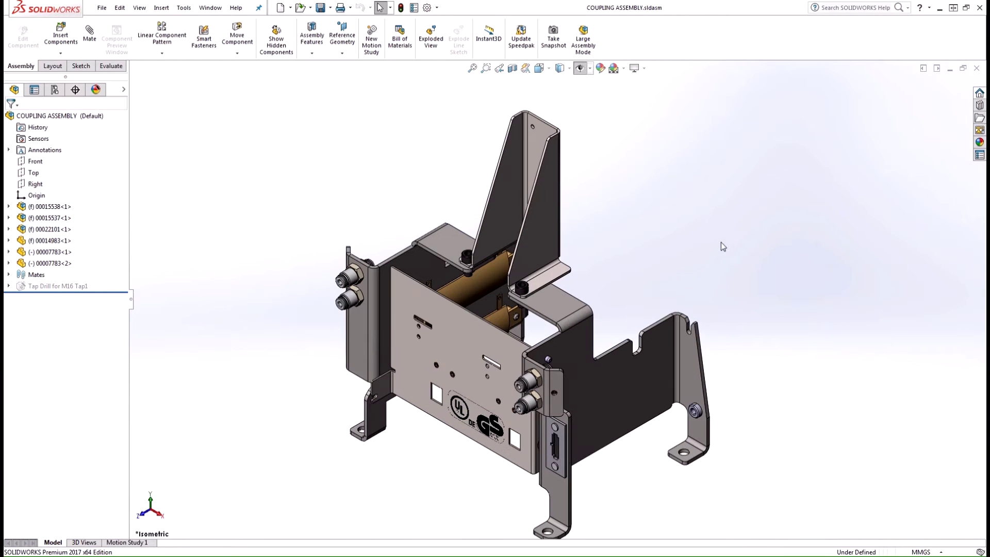
pyautogui.click(211, 7)
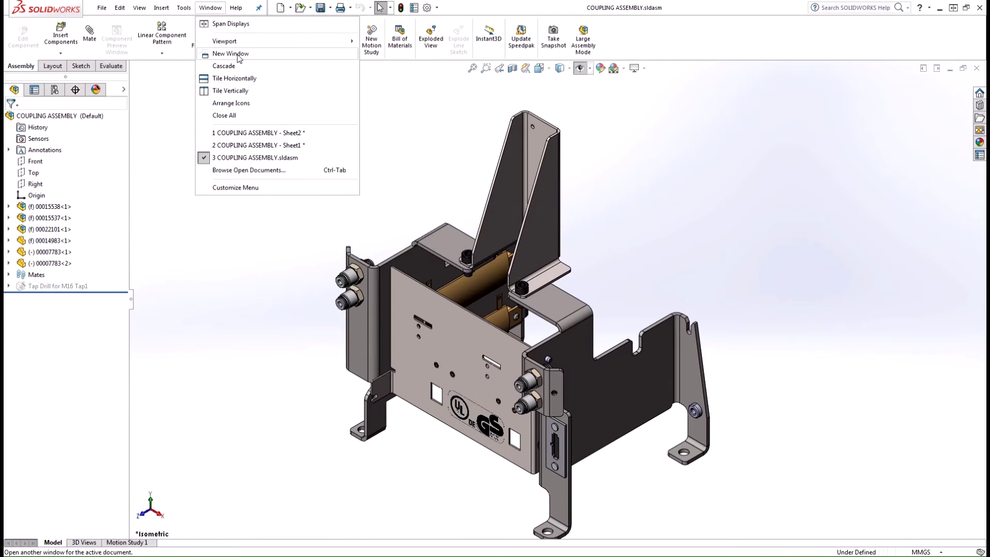
pyautogui.click(239, 56)
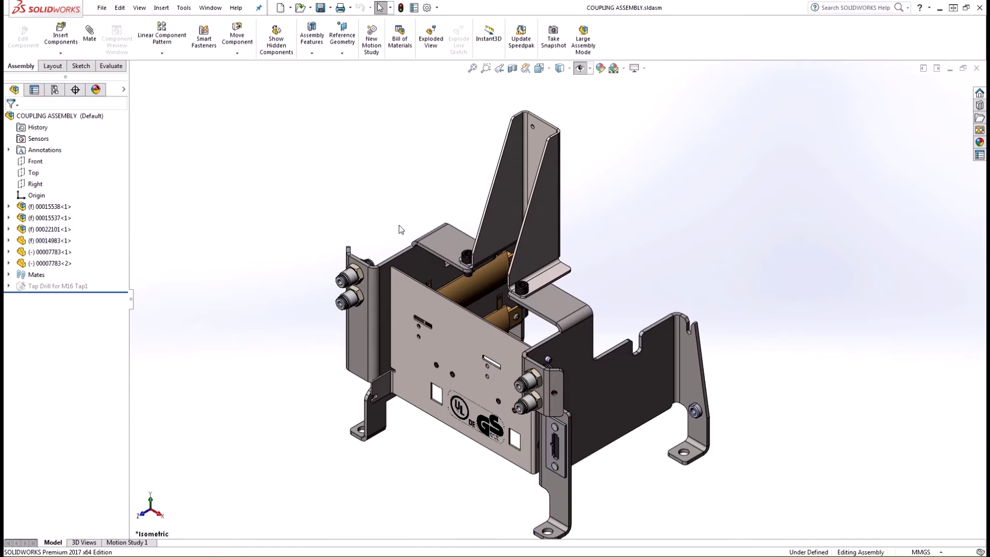
pyautogui.press('f')
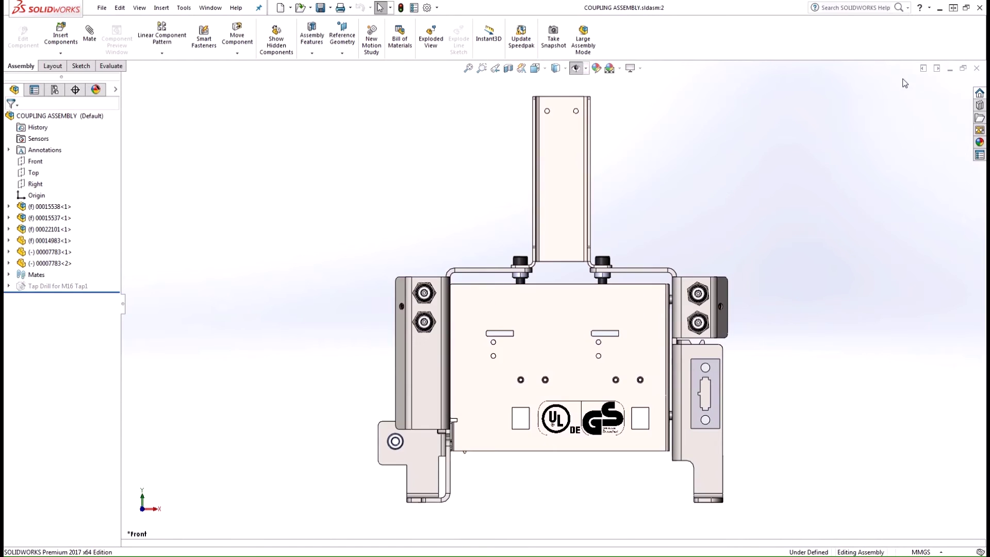
pyautogui.click(937, 68)
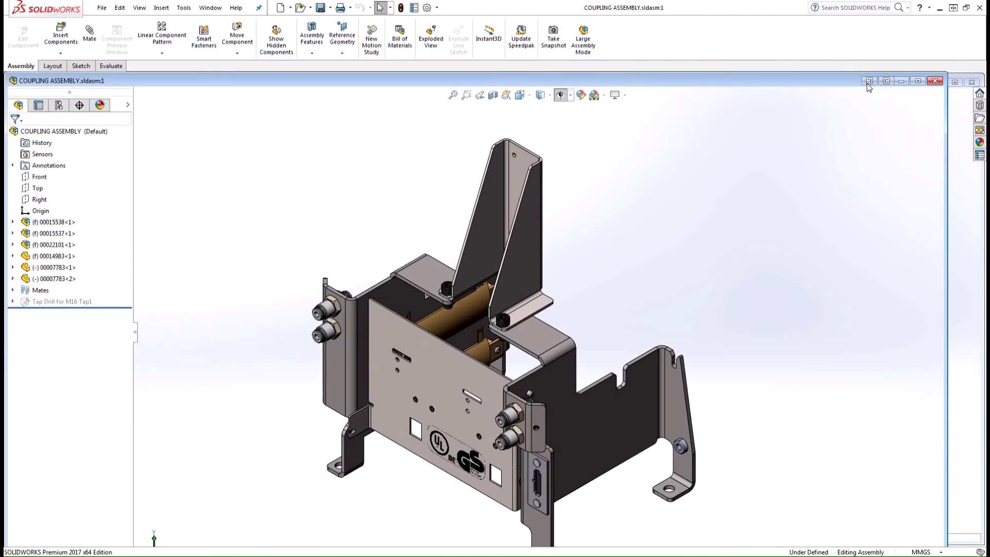
pyautogui.press('f')
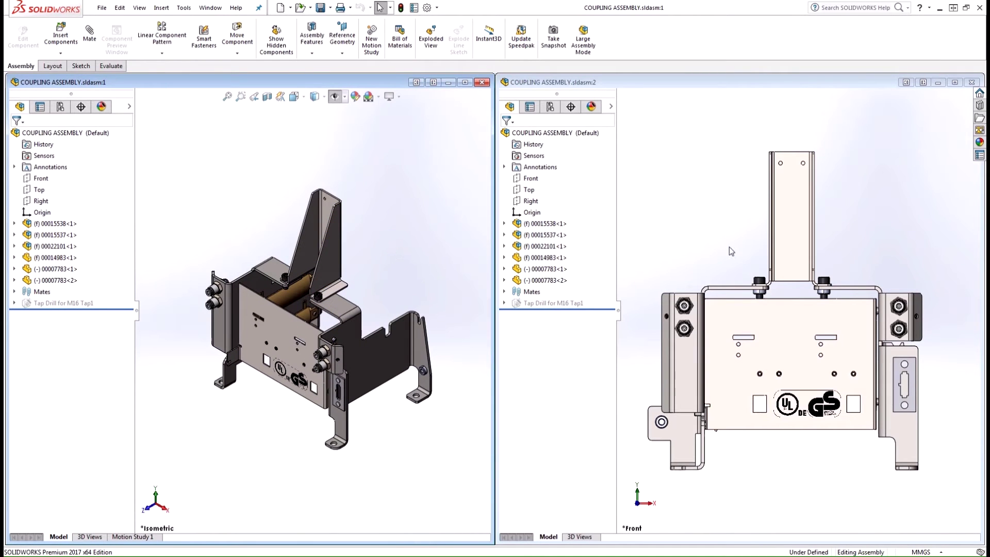
pyautogui.moveTo(719, 243)
pyautogui.mouseDown(button='middle')
pyautogui.moveTo(937, 223)
pyautogui.moveTo(943, 232)
pyautogui.mouseUp(button='middle')
pyautogui.click(418, 166)
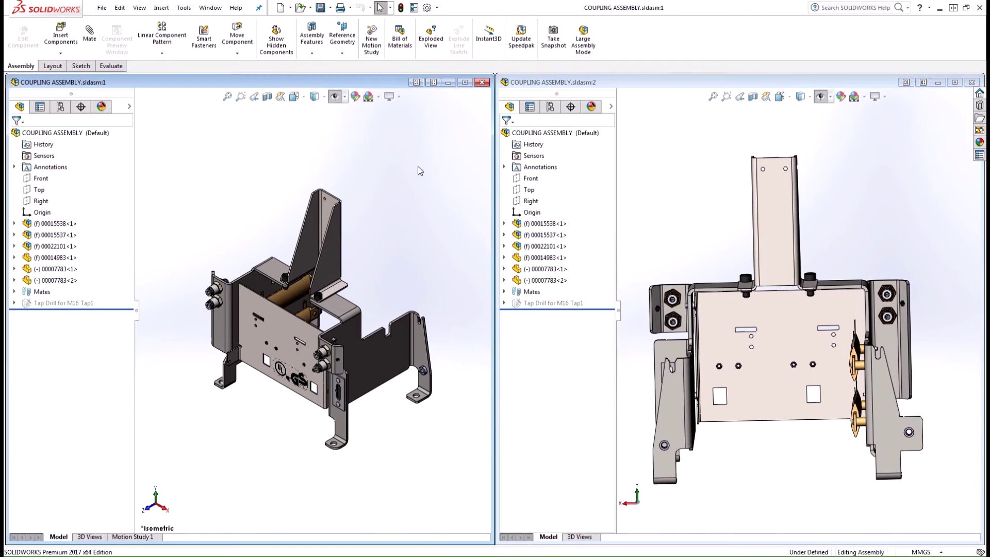
# - Start an exploded view and lift the two 00007783 screws up along Y
pyautogui.click(430, 40)
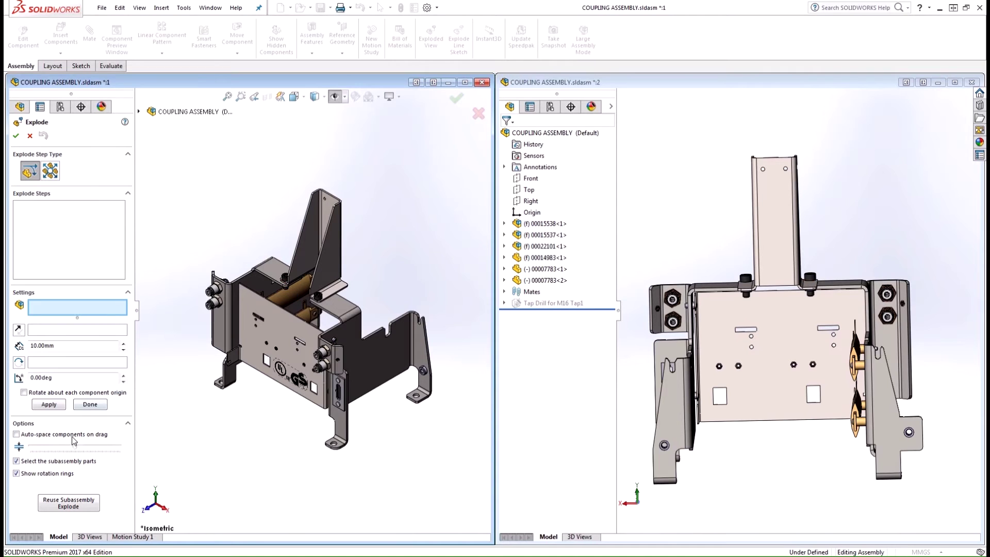
pyautogui.scroll(-3, 302, 292)
pyautogui.click(326, 297)
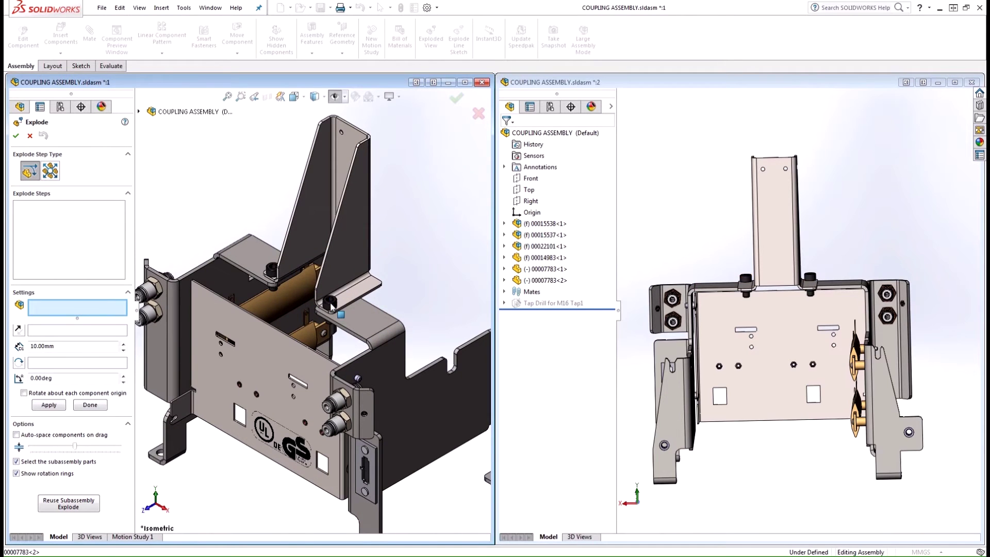
pyautogui.click(265, 272)
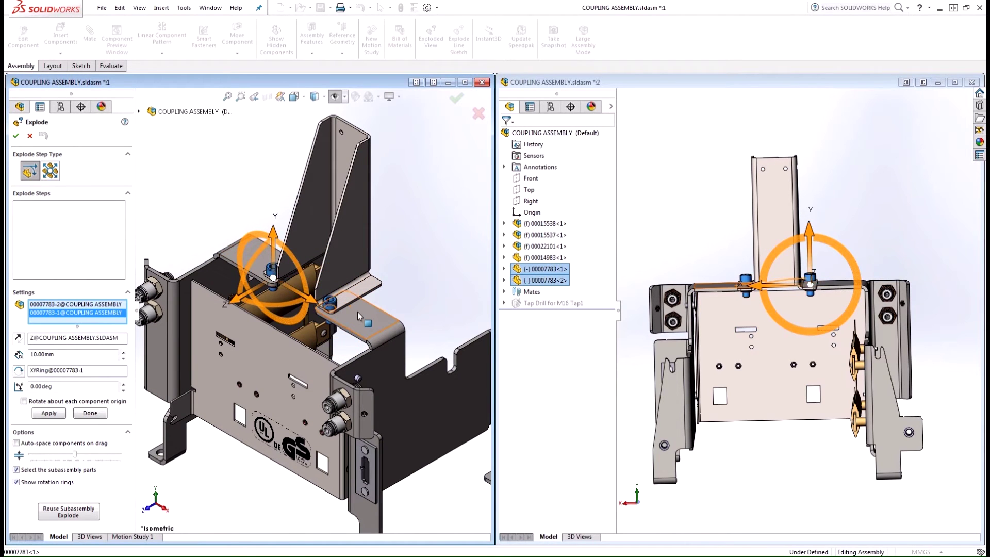
pyautogui.scroll(1, 342, 312)
pyautogui.scroll(1, 342, 311)
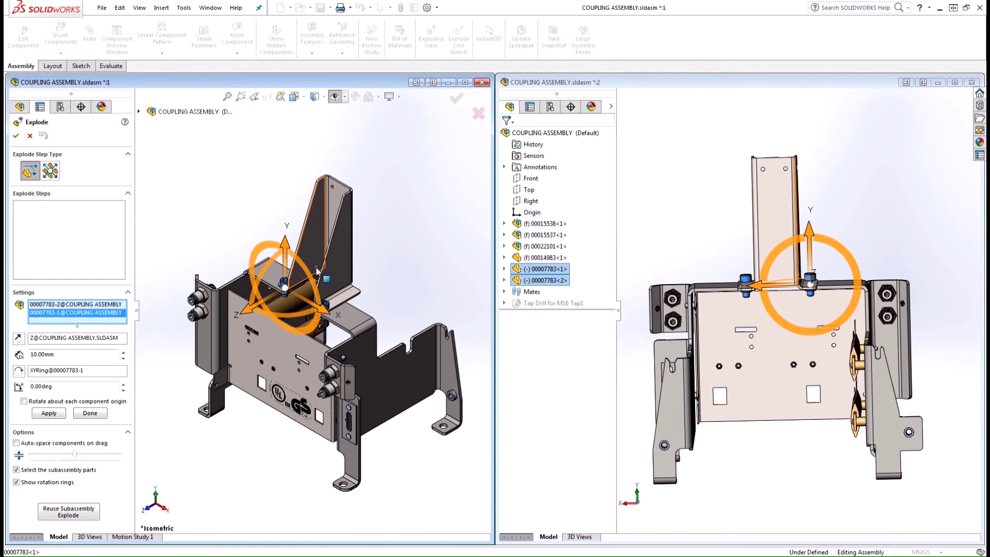
pyautogui.moveTo(810, 242); pyautogui.dragTo(825, 126)
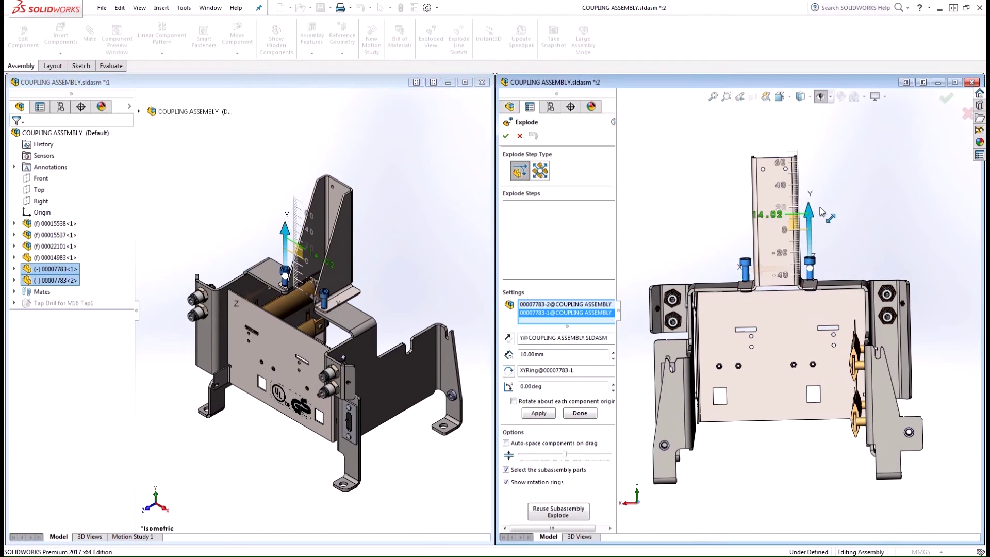
pyautogui.press('Escape')
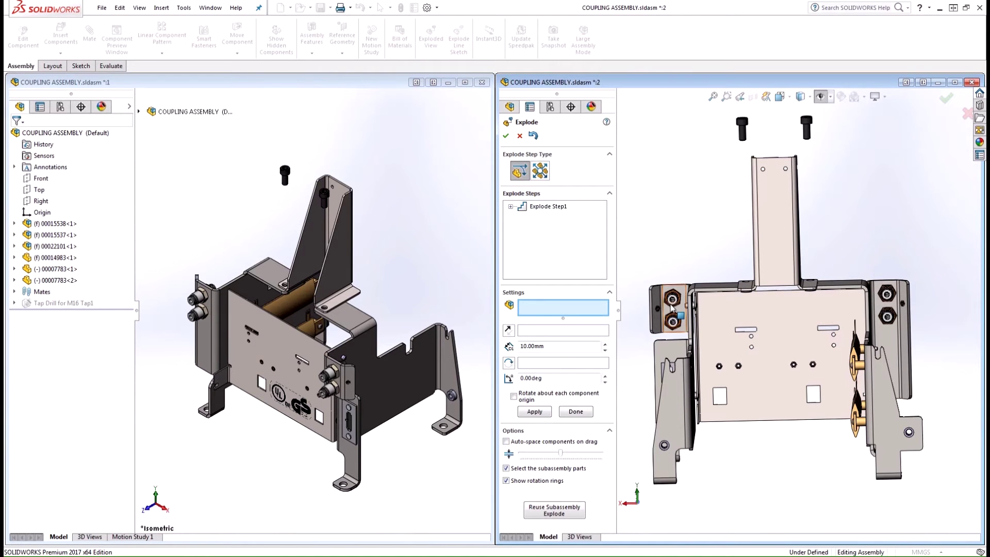
# - Pull the four nuts, two per side, out along the Z axis
pyautogui.click(672, 299)
pyautogui.click(673, 321)
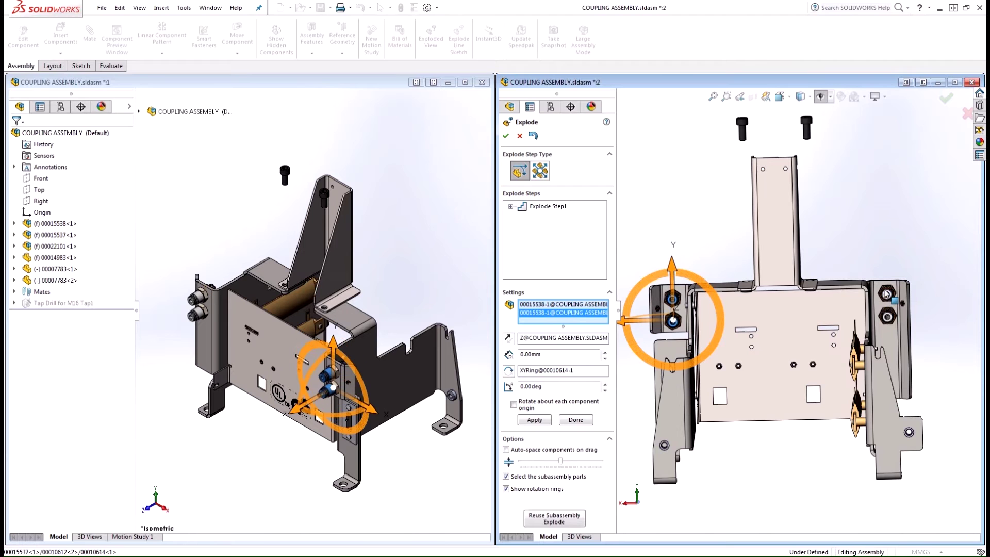
pyautogui.click(887, 294)
pyautogui.click(887, 316)
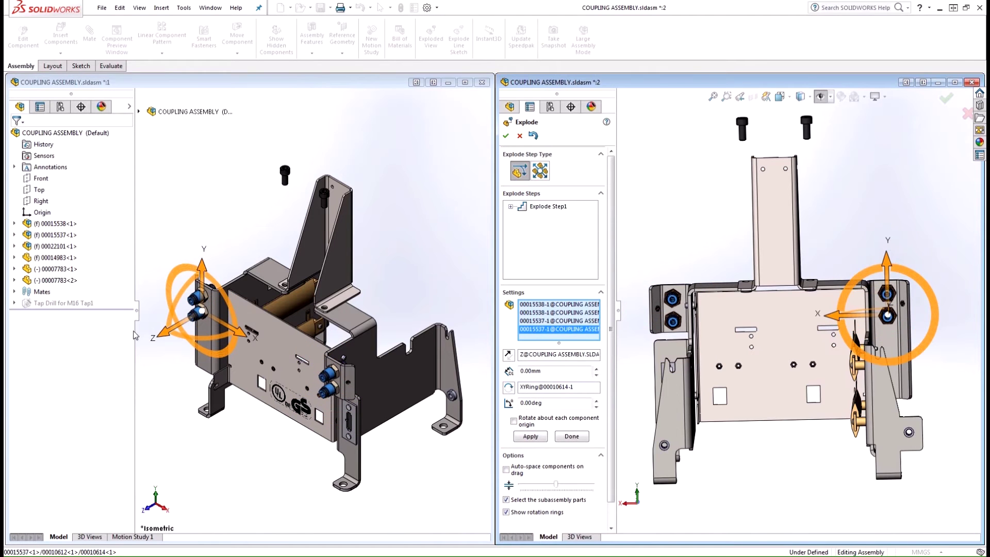
pyautogui.moveTo(164, 332); pyautogui.dragTo(389, 228)
# - Move brackets 00015537 and 00015538 away along X and finish the explode
pyautogui.scroll(-4, 320, 310)
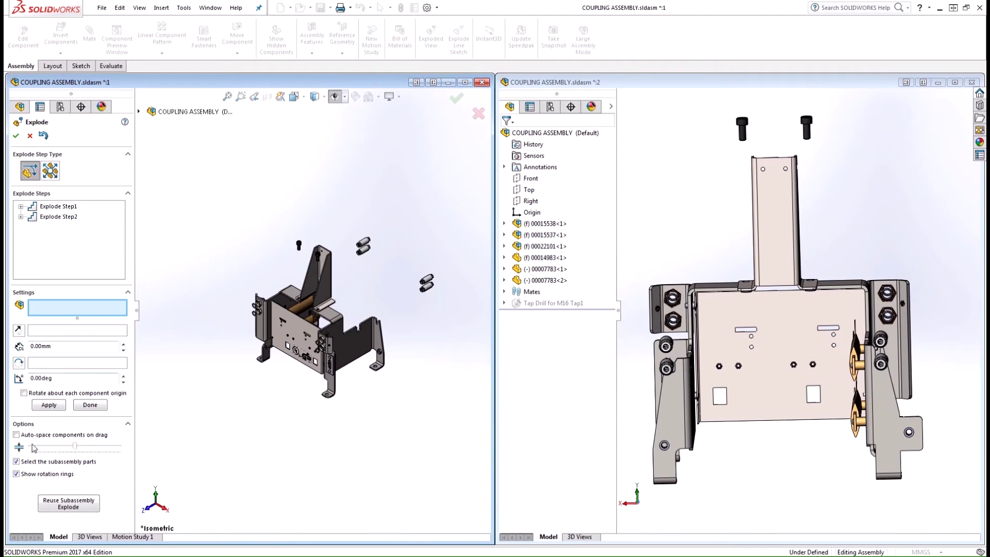
pyautogui.click(50, 463)
pyautogui.click(298, 304)
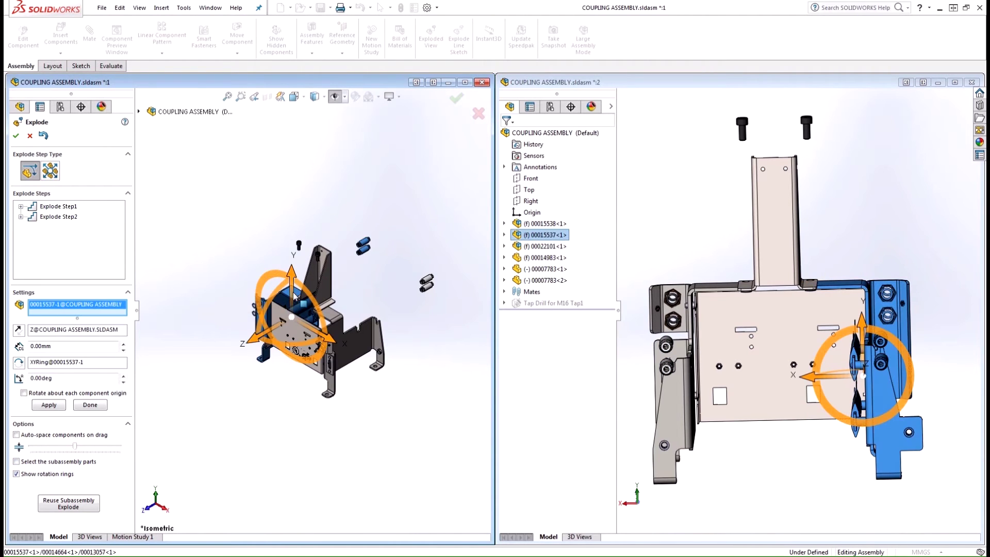
pyautogui.moveTo(328, 342); pyautogui.dragTo(268, 404)
pyautogui.click(341, 348)
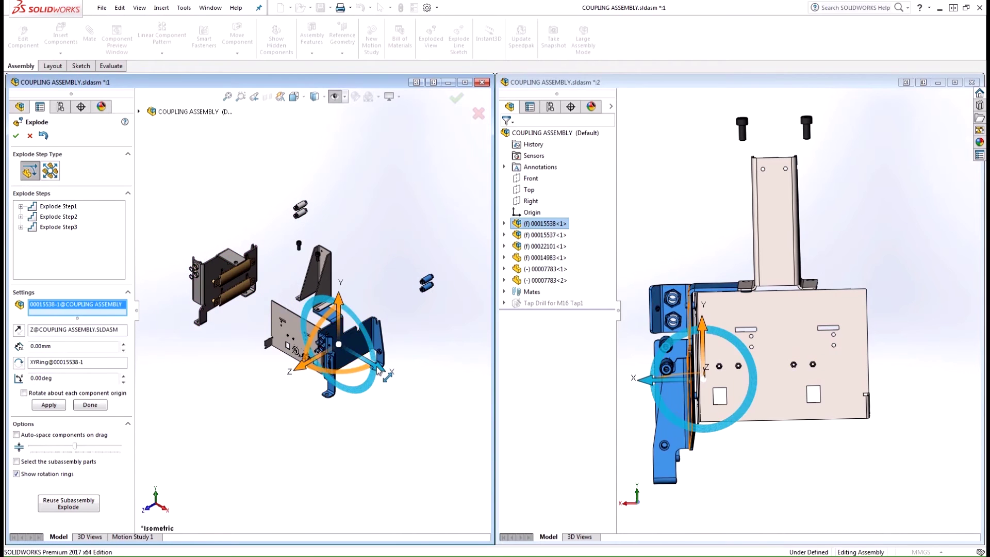
pyautogui.moveTo(371, 358); pyautogui.dragTo(452, 396)
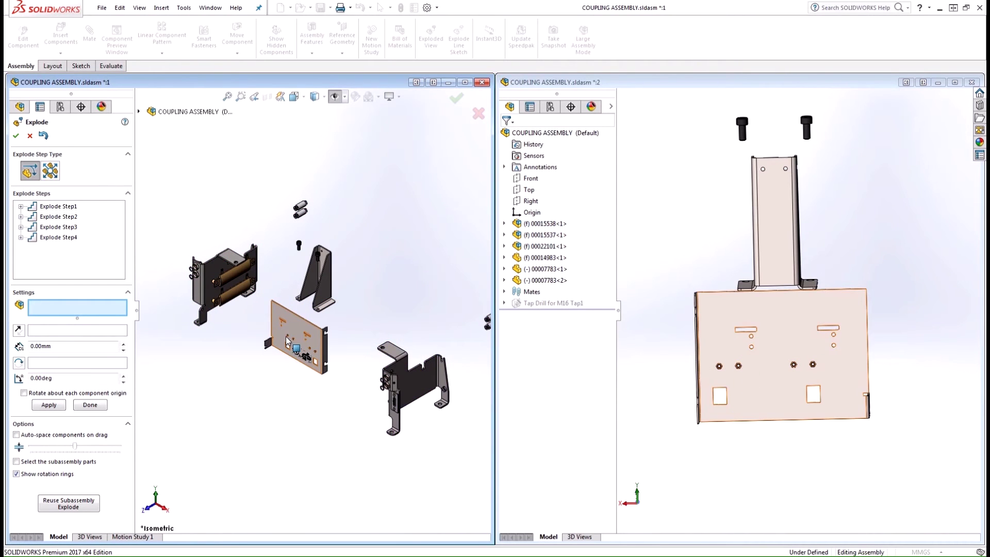
pyautogui.click(18, 134)
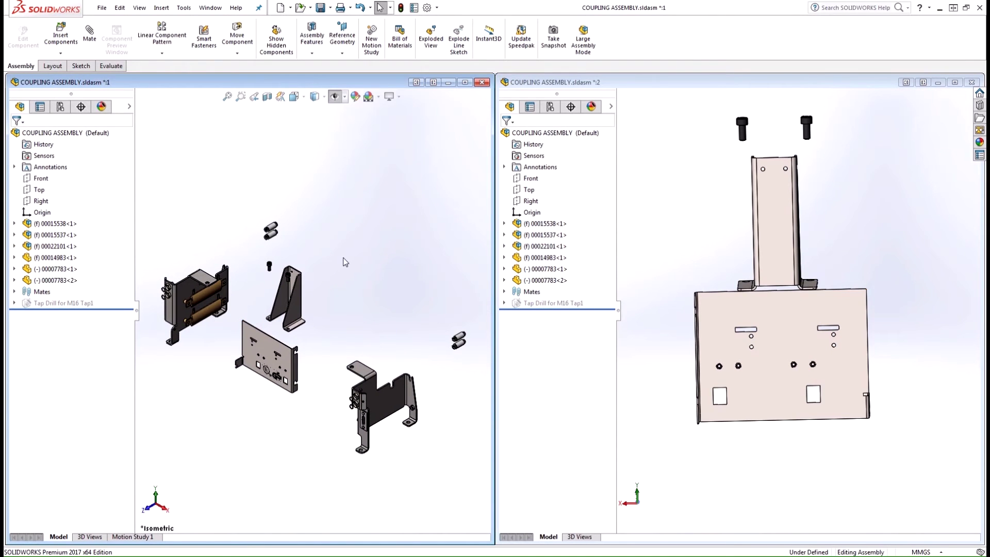
# - Save and close the exploded assembly, then show empty Sheet3 fitted in the left window
pyautogui.click(321, 7)
pyautogui.click(972, 82)
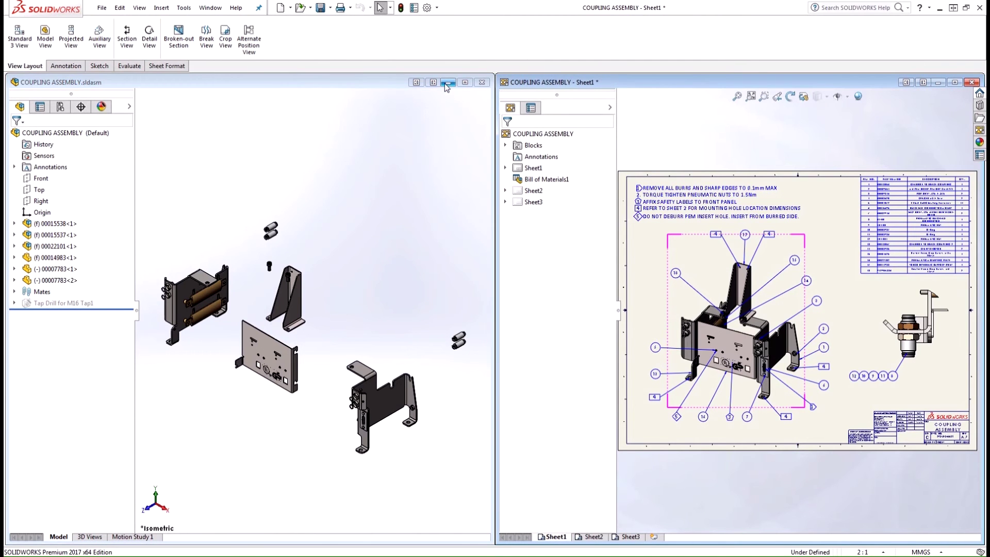
pyautogui.click(448, 82)
pyautogui.click(359, 143)
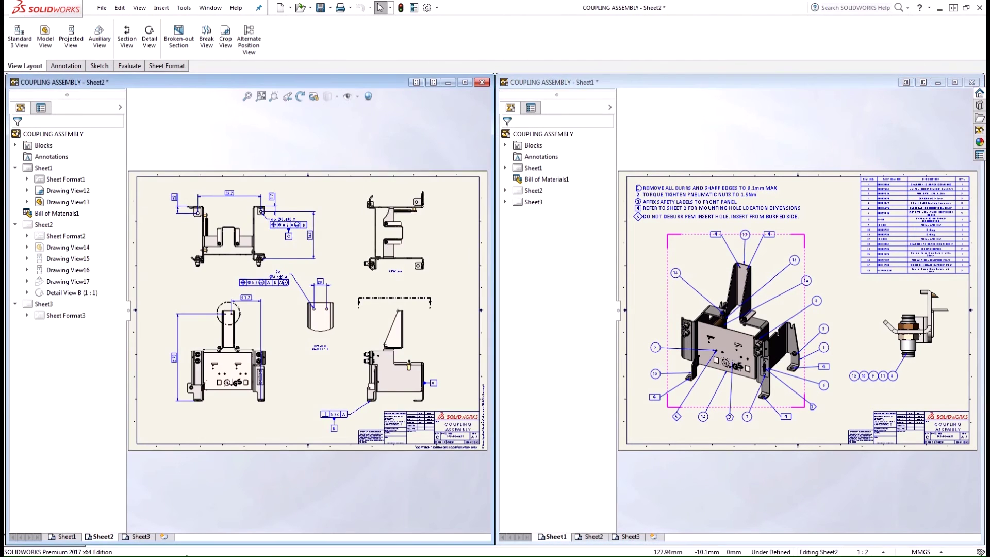
pyautogui.click(139, 538)
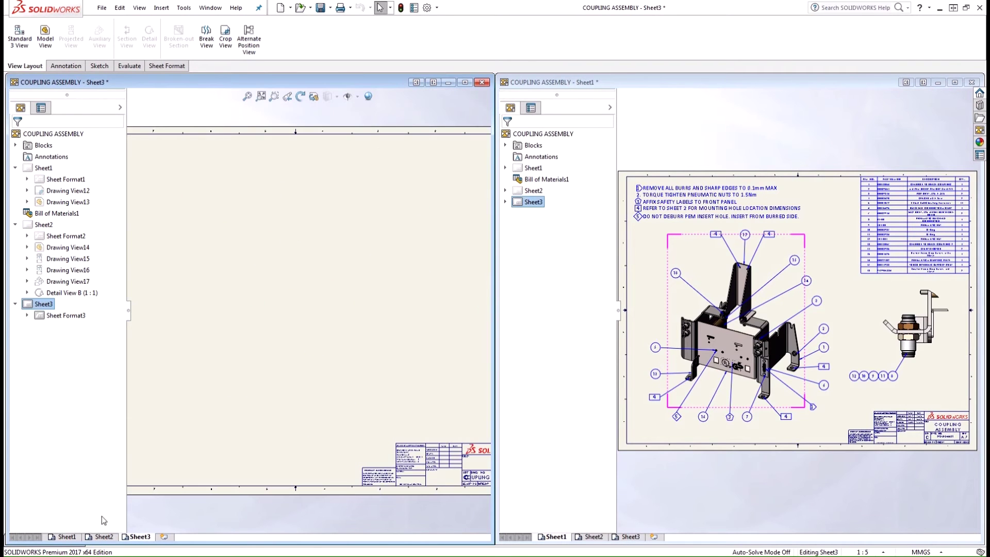
pyautogui.click(703, 490)
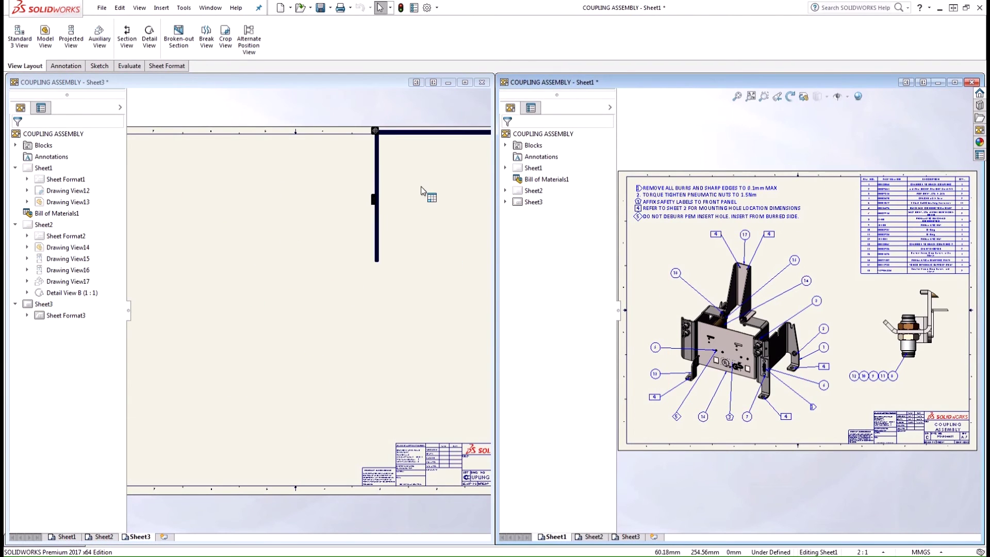
pyautogui.click(360, 114)
pyautogui.press('f')
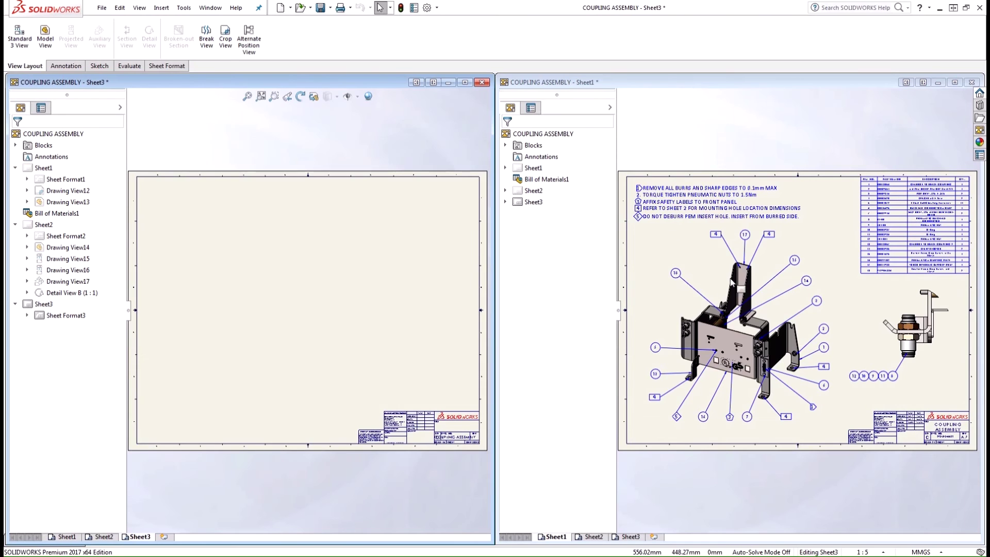
# - Copy Drawing View13 onto Sheet3, show it in exploded state, and move it fully onto the sheet
pyautogui.click(715, 261)
pyautogui.moveTo(715, 259); pyautogui.dragTo(685, 246)
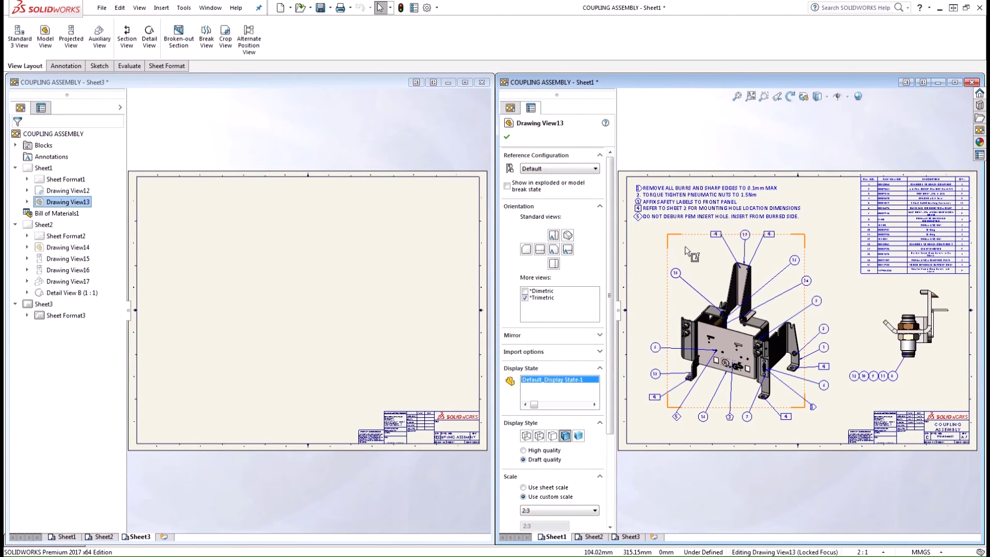
pyautogui.moveTo(685, 246); pyautogui.dragTo(237, 295)
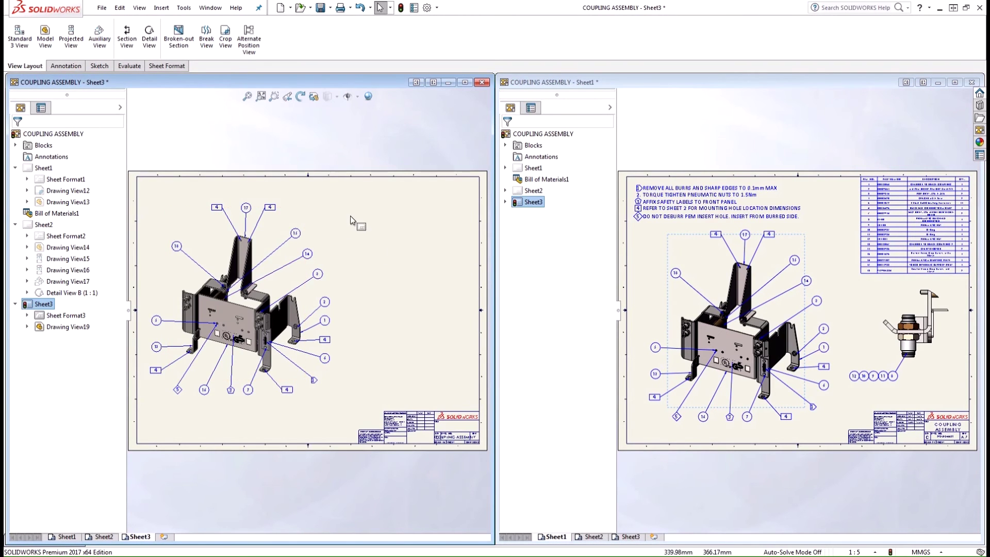
pyautogui.click(302, 212)
pyautogui.press('Escape')
pyautogui.click(216, 219)
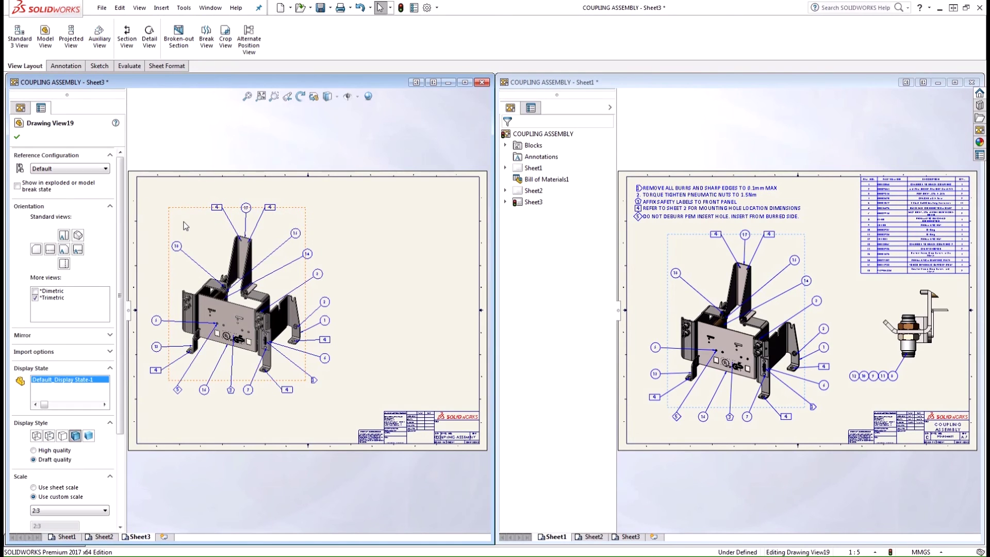
pyautogui.click(29, 192)
pyautogui.press('Return')
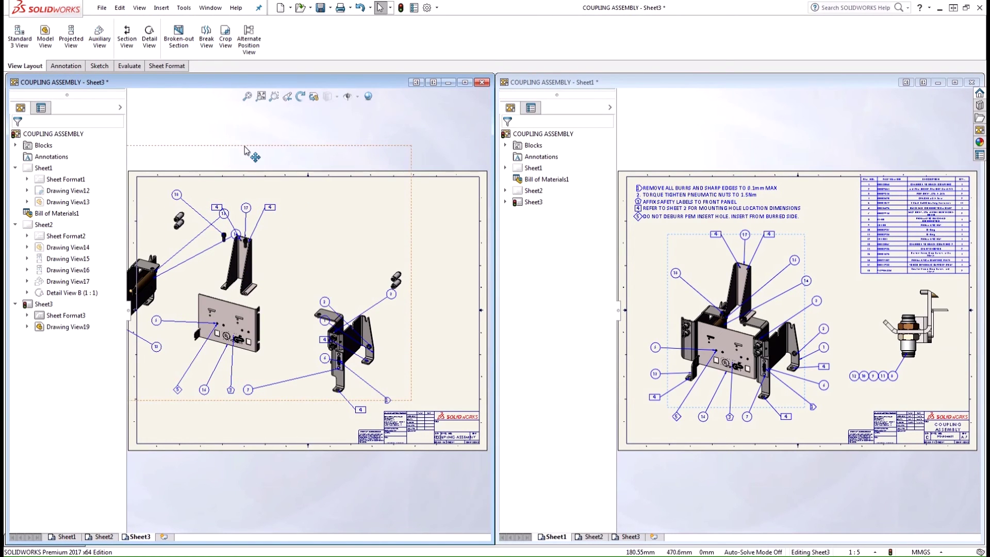
pyautogui.moveTo(270, 144); pyautogui.dragTo(310, 145)
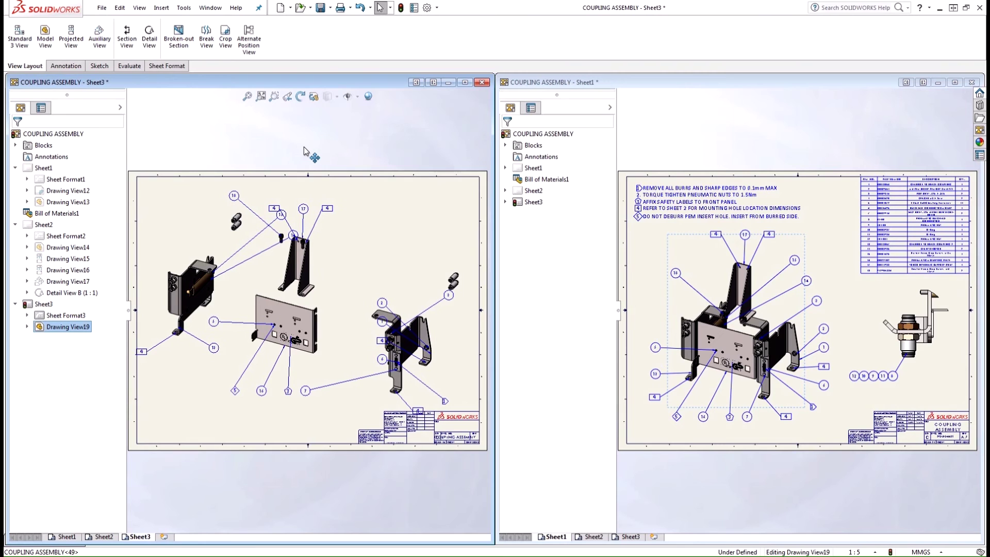
pyautogui.click(228, 120)
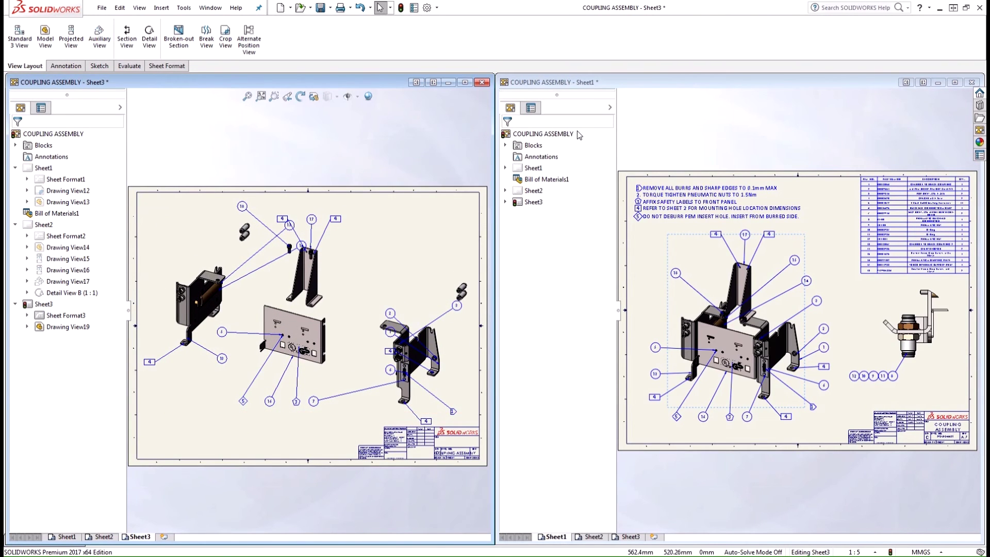